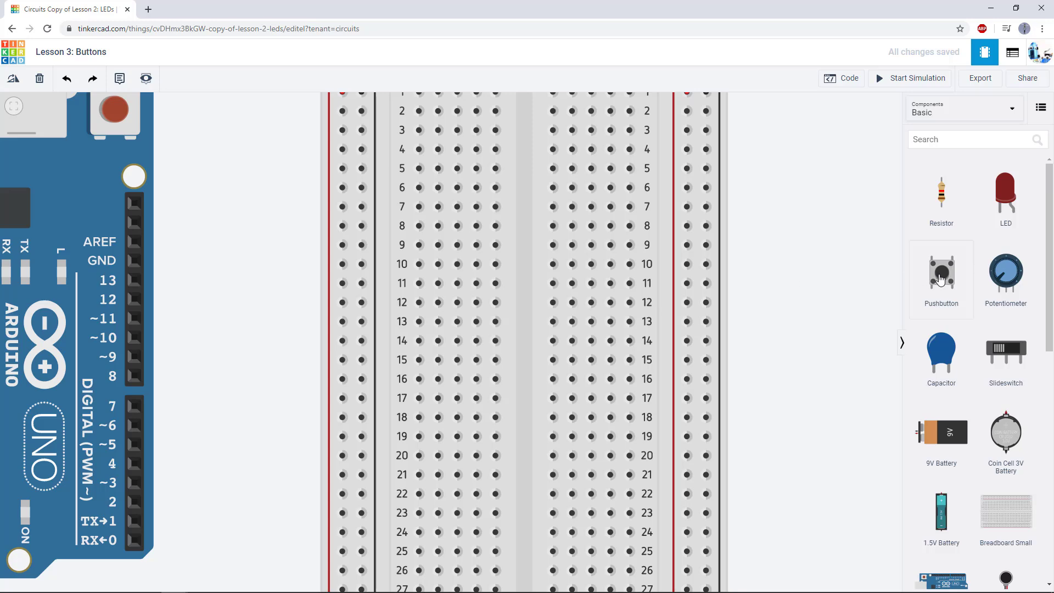
Drop a Pushbutton from the Components panel onto the canvas beside the breadboard.
drag(925, 279, 815, 271)
click(824, 204)
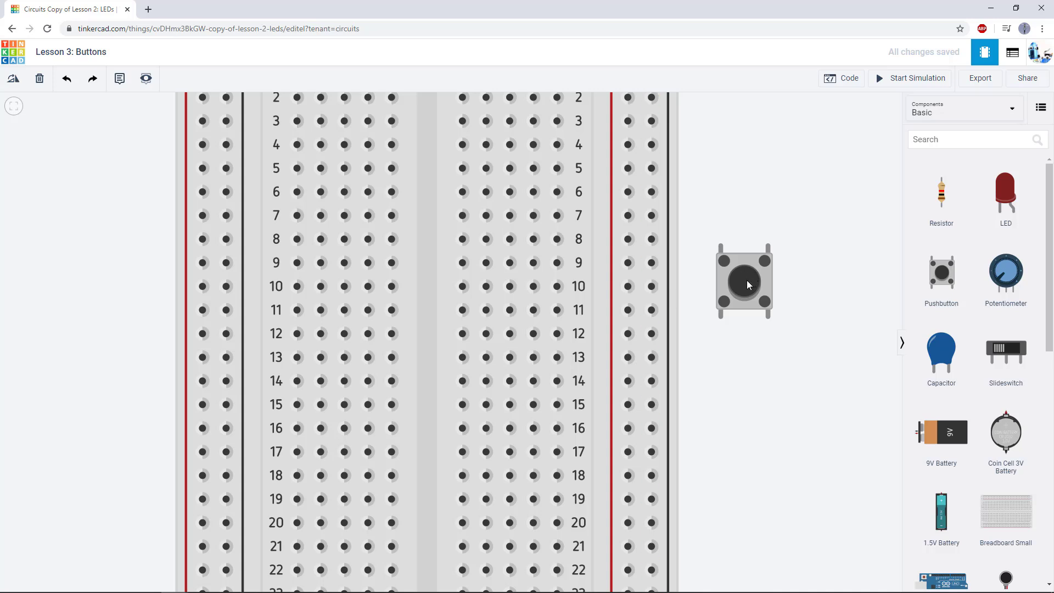
Seat the pushbutton on the breadboard, rotated so its legs straddle the centre gap at rows 7–9.
drag(747, 280, 436, 243)
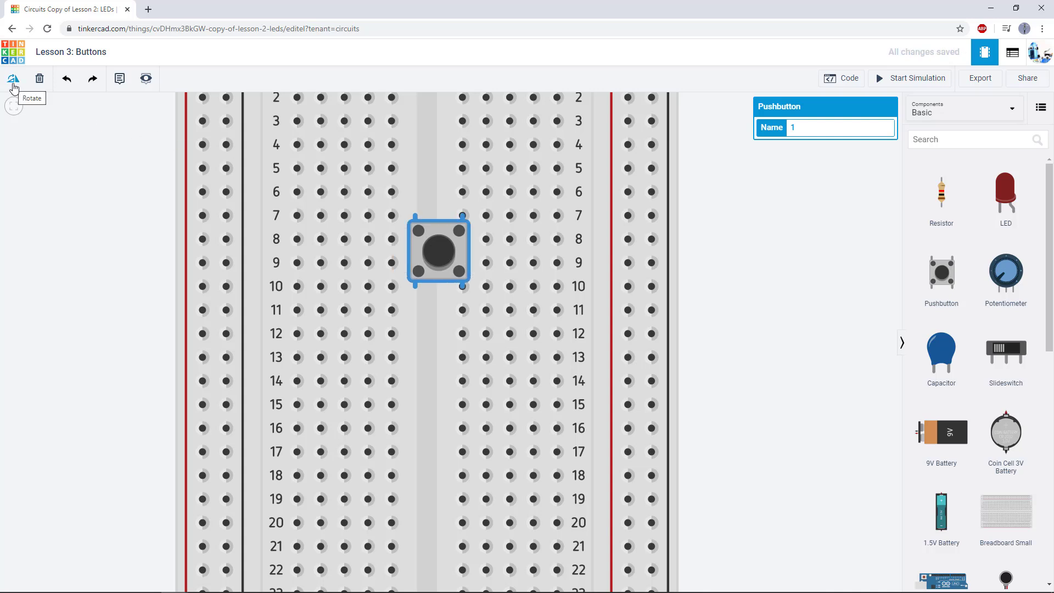
click(14, 78)
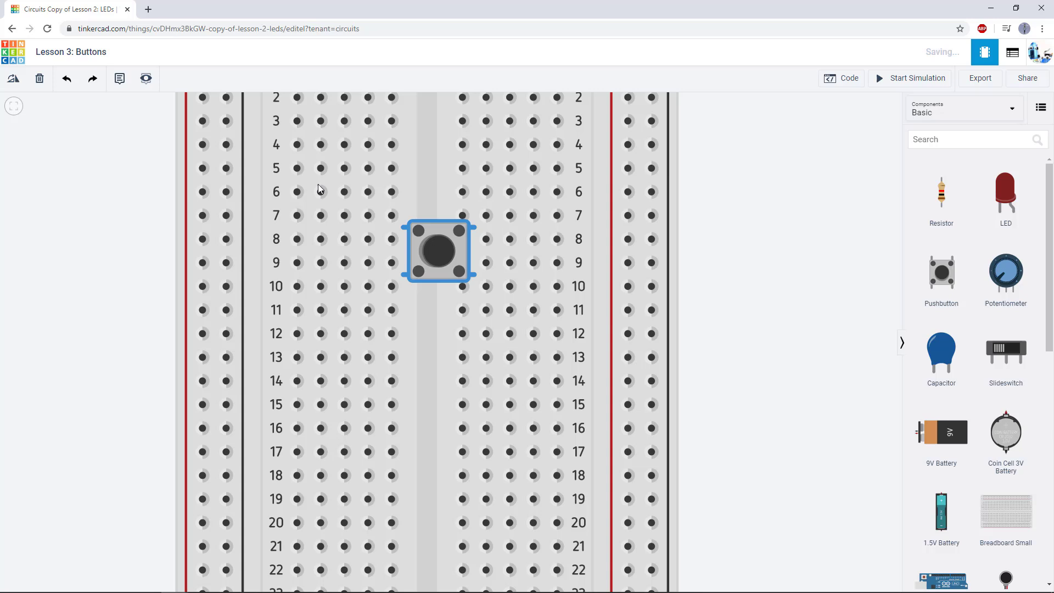
drag(440, 255, 428, 246)
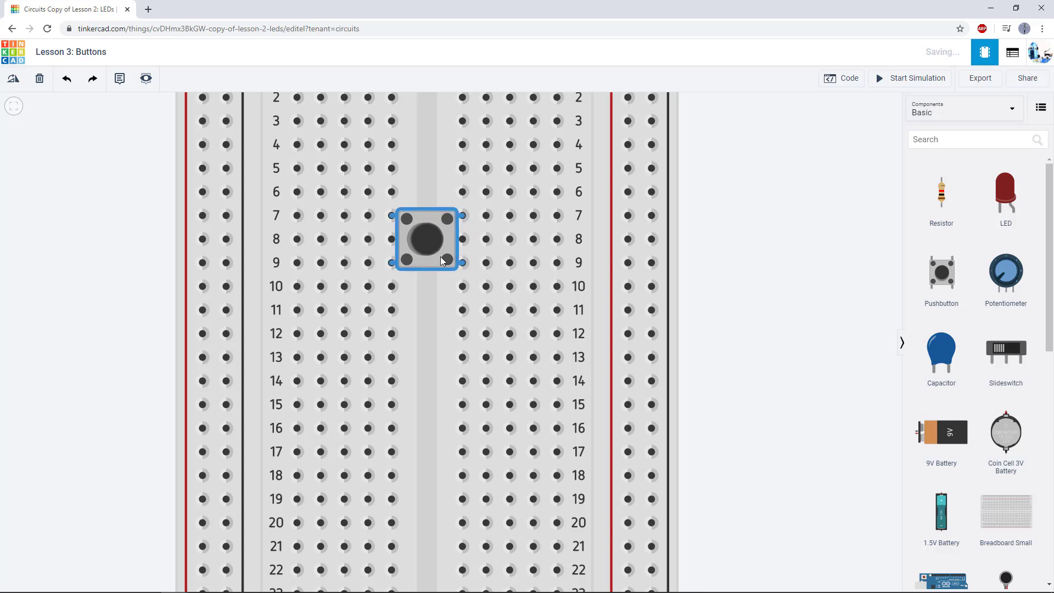
click(14, 80)
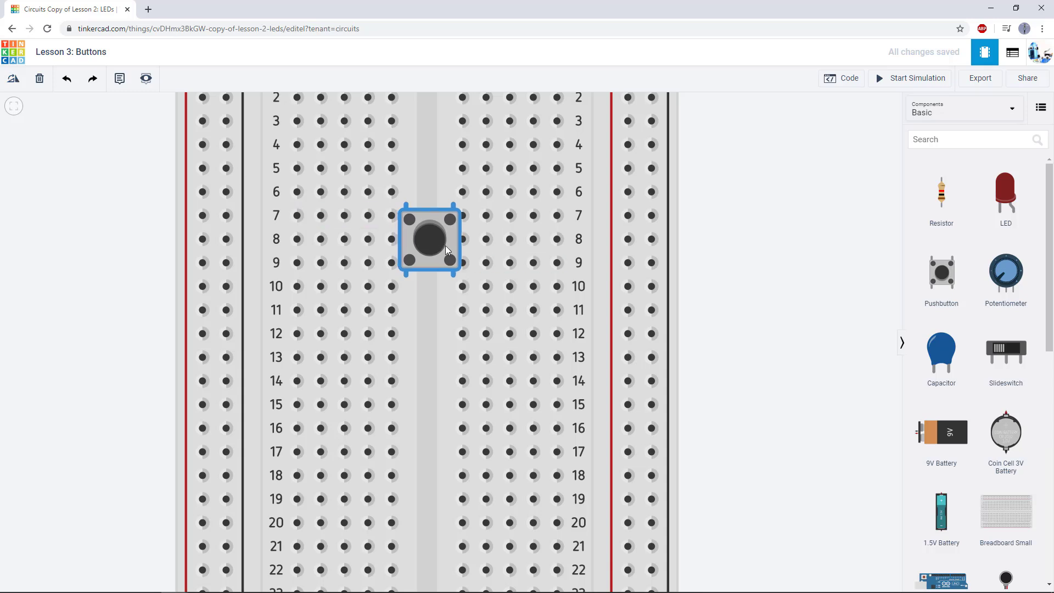
drag(446, 245, 530, 277)
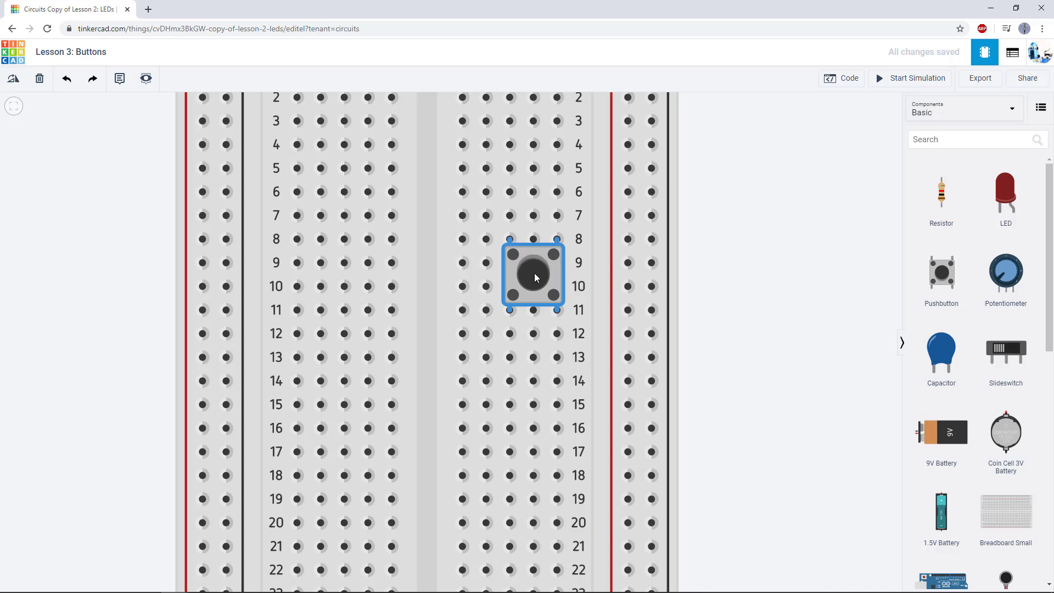
drag(535, 273, 428, 256)
click(13, 78)
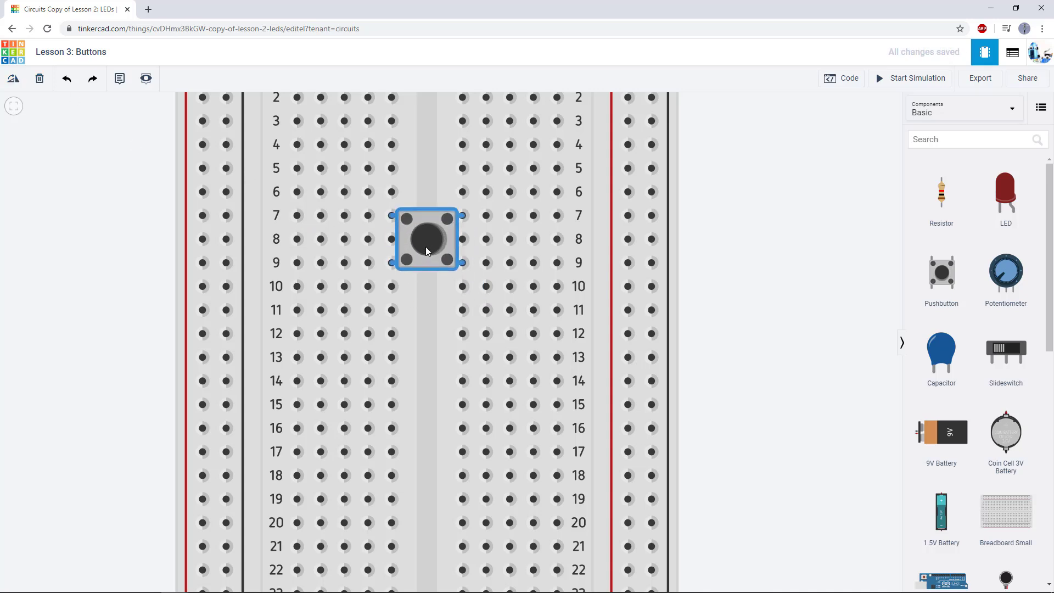
Add a red LED, turn it horizontal and plug it into rows 4–5.
click(799, 227)
scroll(799, 228, down, 3)
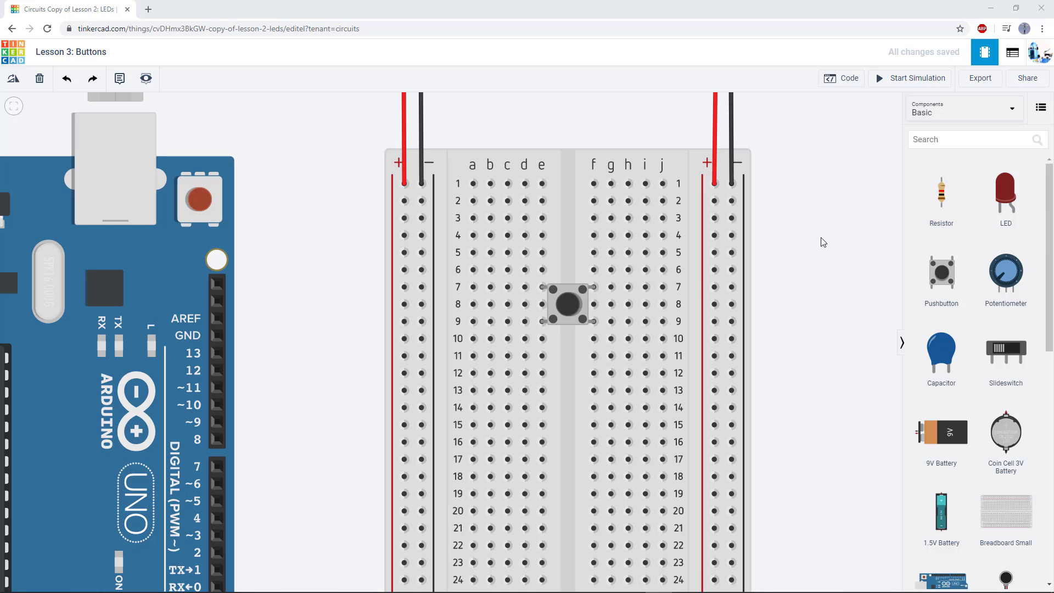
drag(986, 205, 824, 211)
click(9, 81)
click(9, 82)
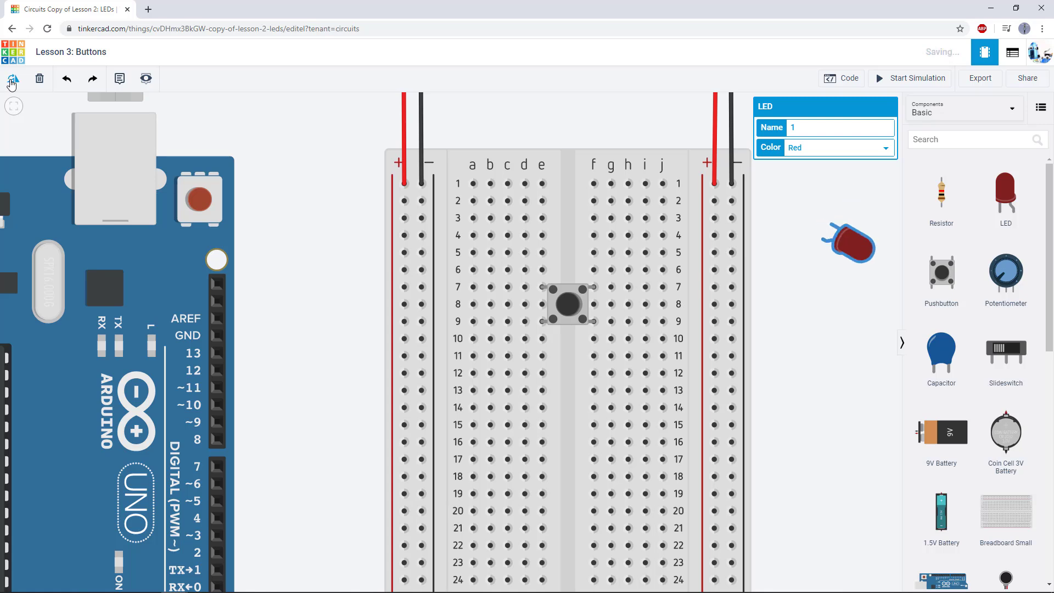
click(10, 85)
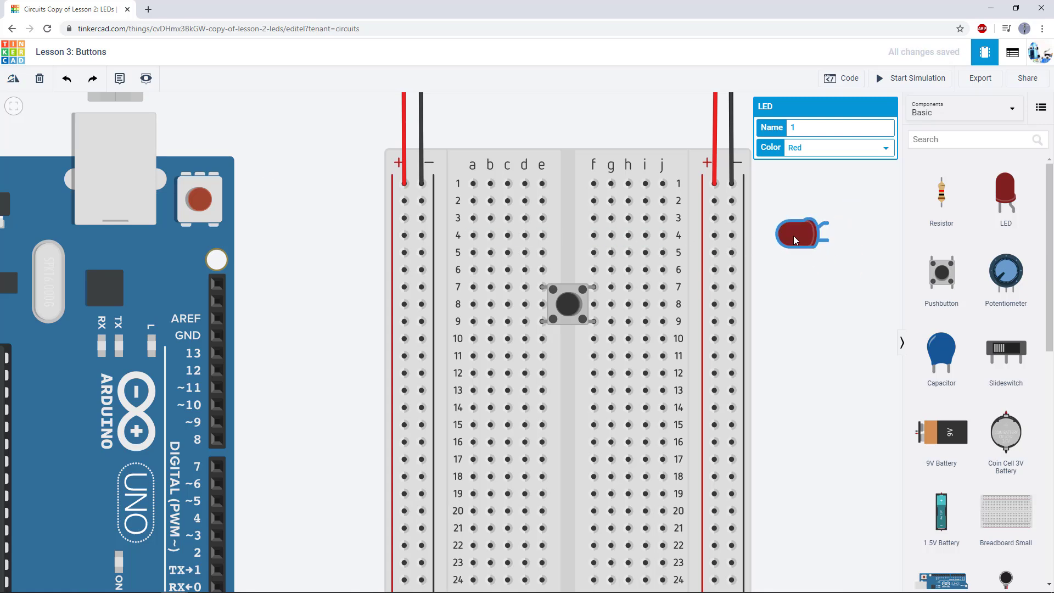
drag(796, 241, 594, 245)
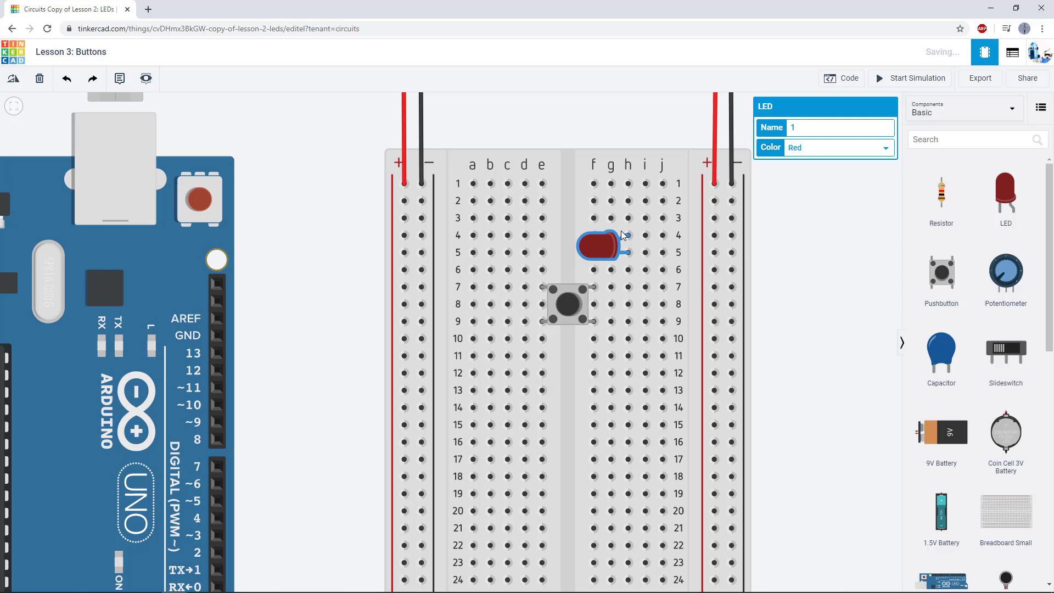
Connect hole j4 to the right positive rail with a red wire.
click(663, 236)
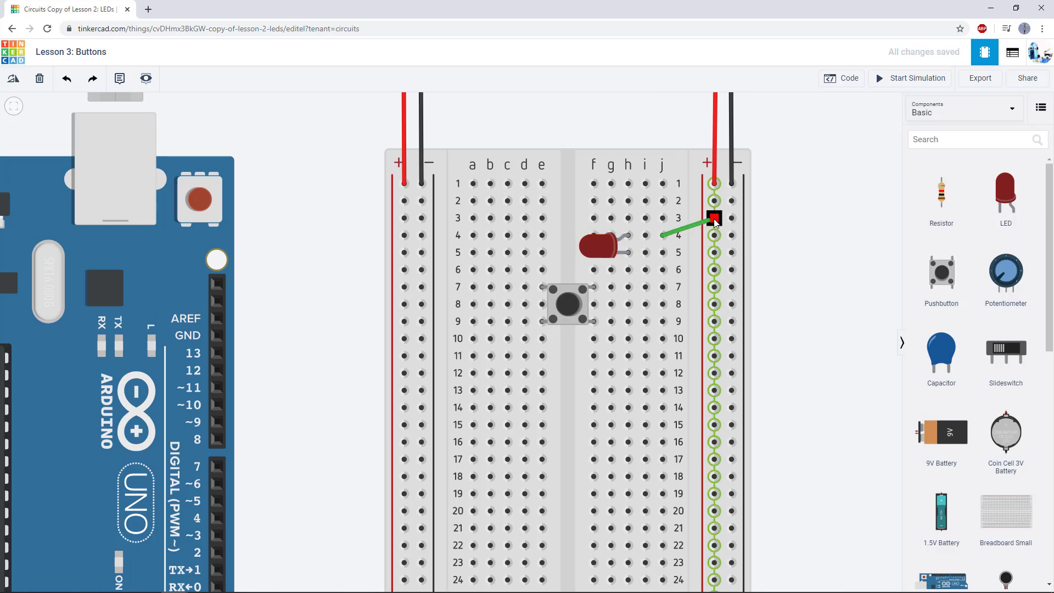
click(714, 218)
click(839, 135)
click(795, 151)
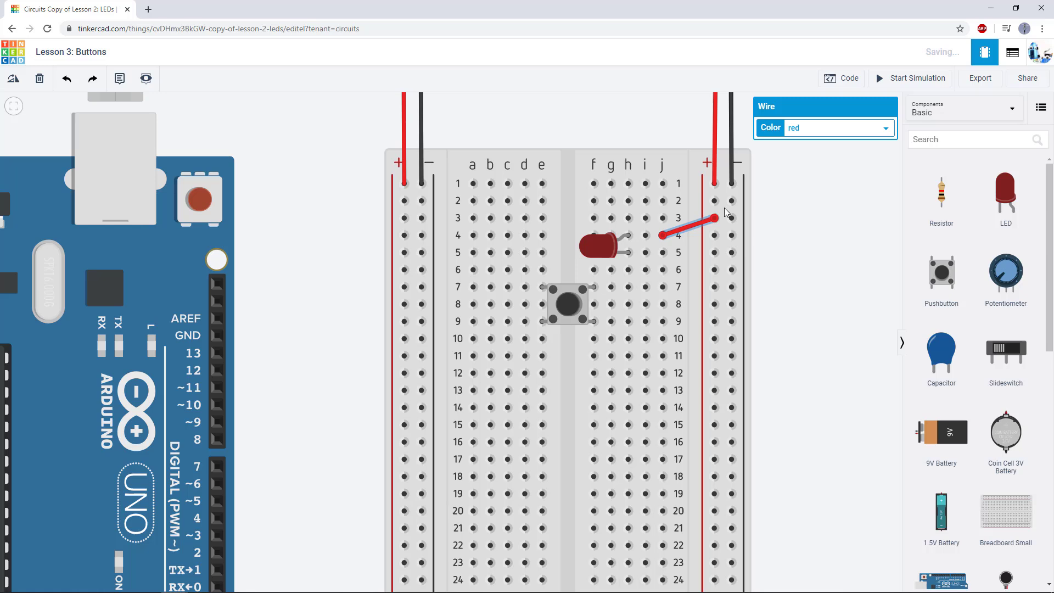
Join holes i5 and i7 with a black wire.
click(647, 253)
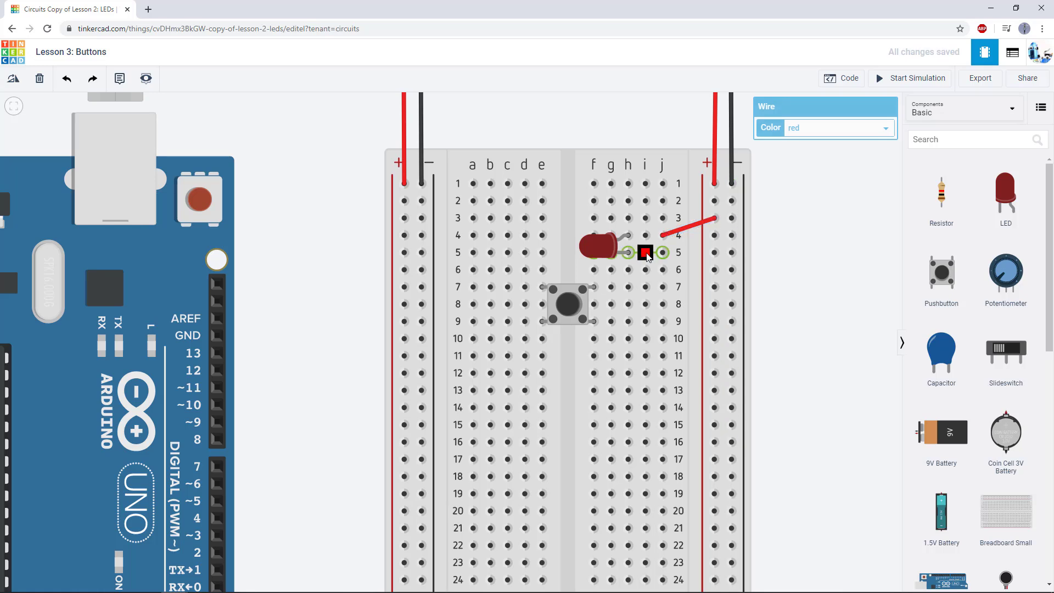
click(646, 287)
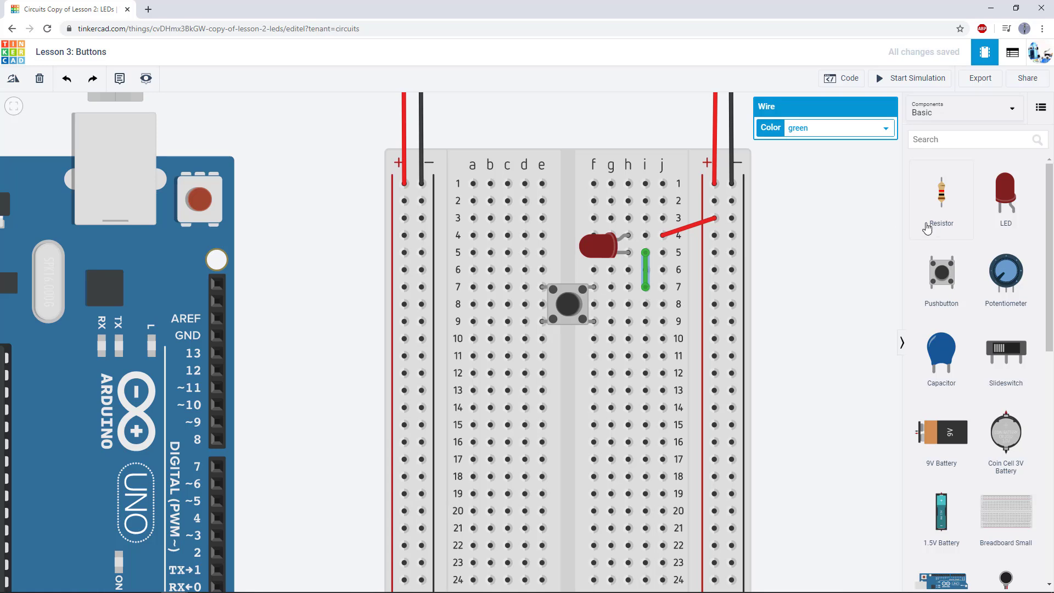
click(885, 128)
click(821, 141)
Add a resistor at rows 9–13 and set its resistance to 330 Ω.
drag(944, 198, 645, 355)
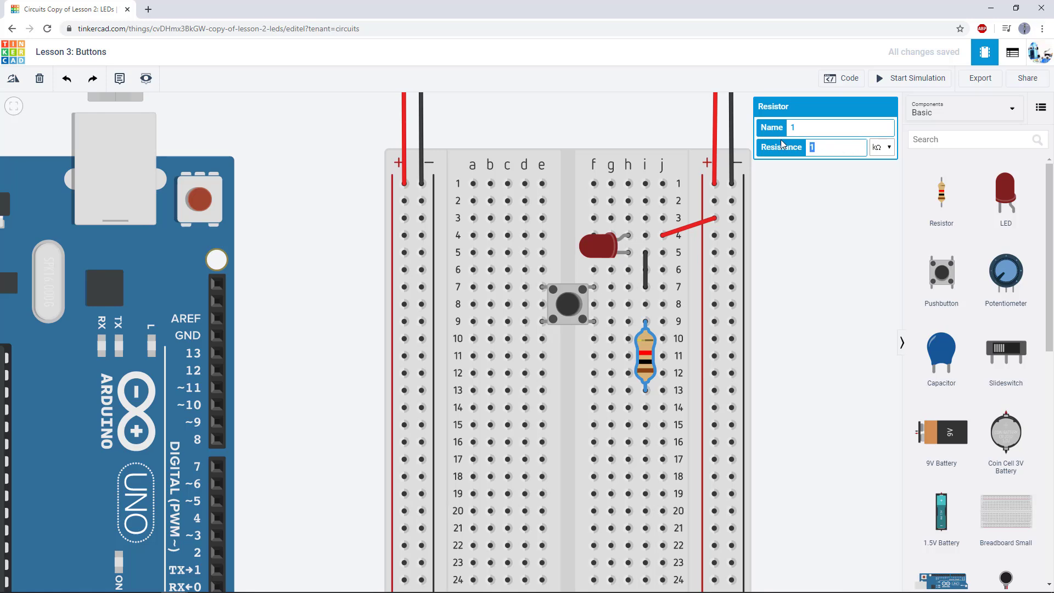
text(330)
click(893, 148)
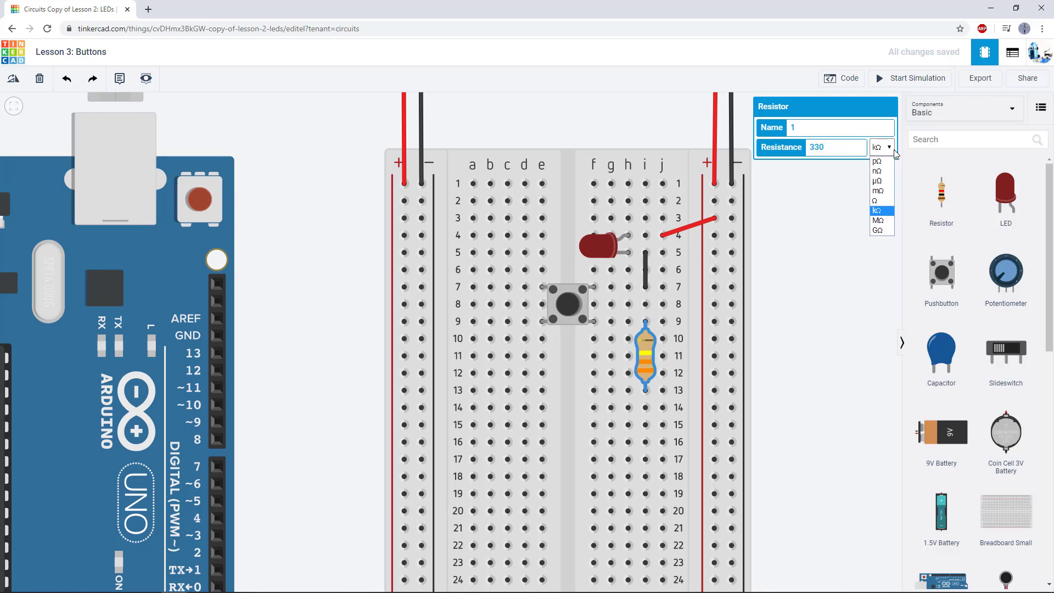
click(876, 201)
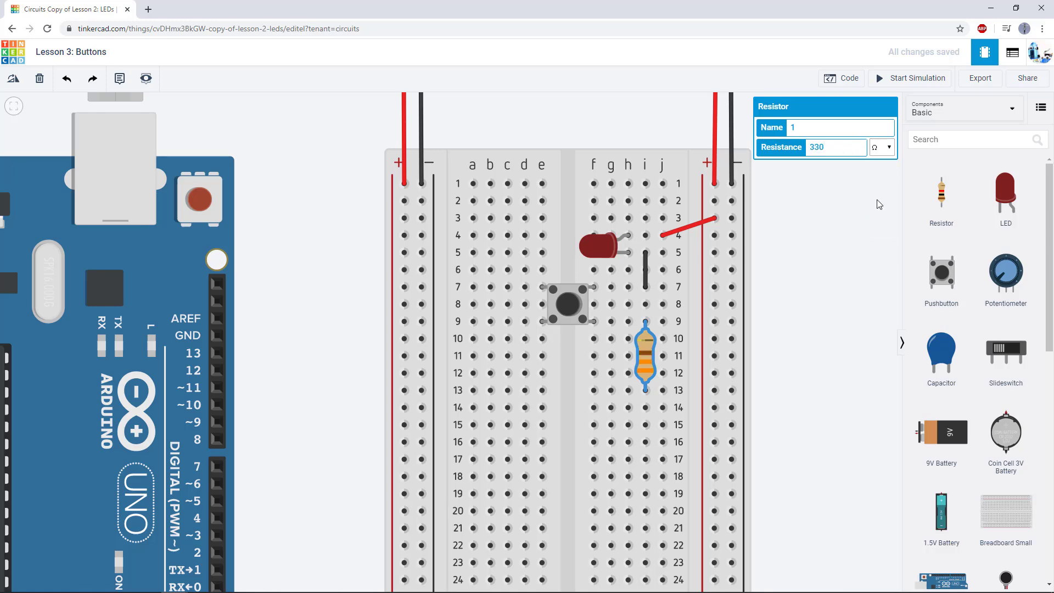
Run a black wire from j13 to the right ground rail.
click(663, 391)
click(732, 392)
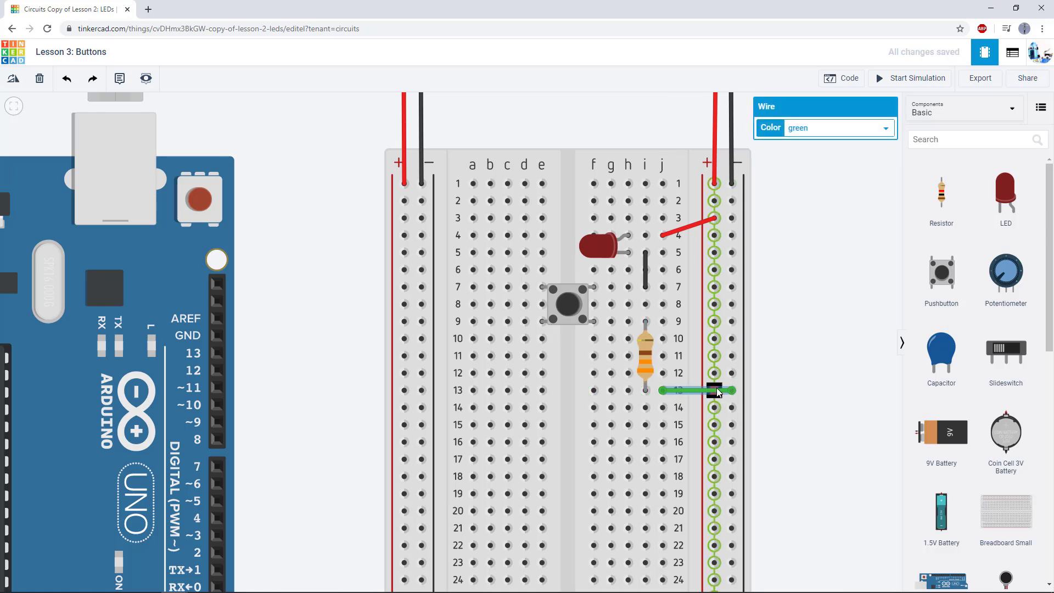
drag(717, 388, 837, 111)
click(885, 128)
click(802, 139)
click(814, 226)
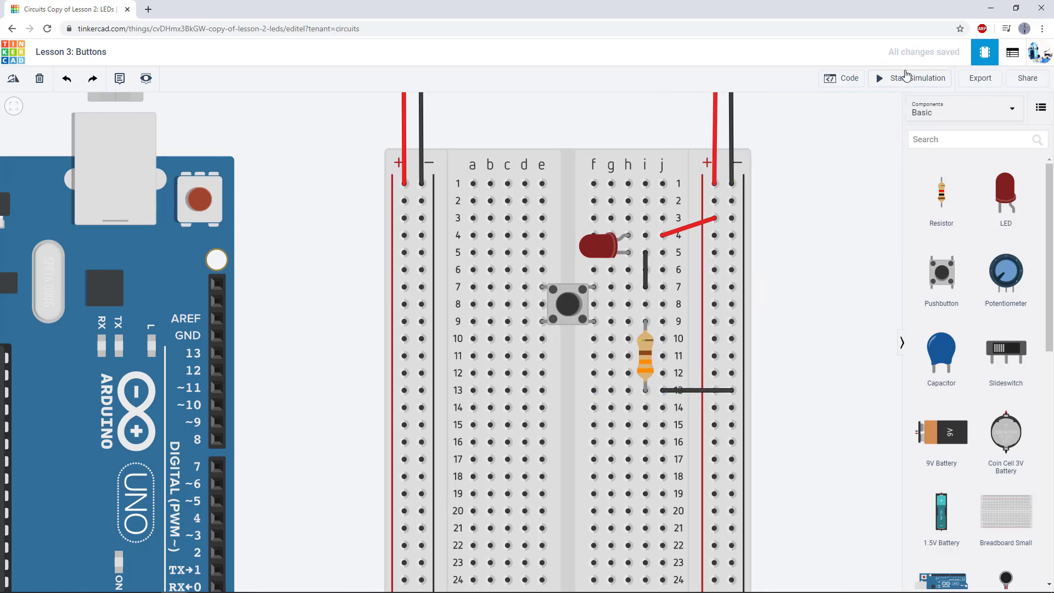
click(907, 76)
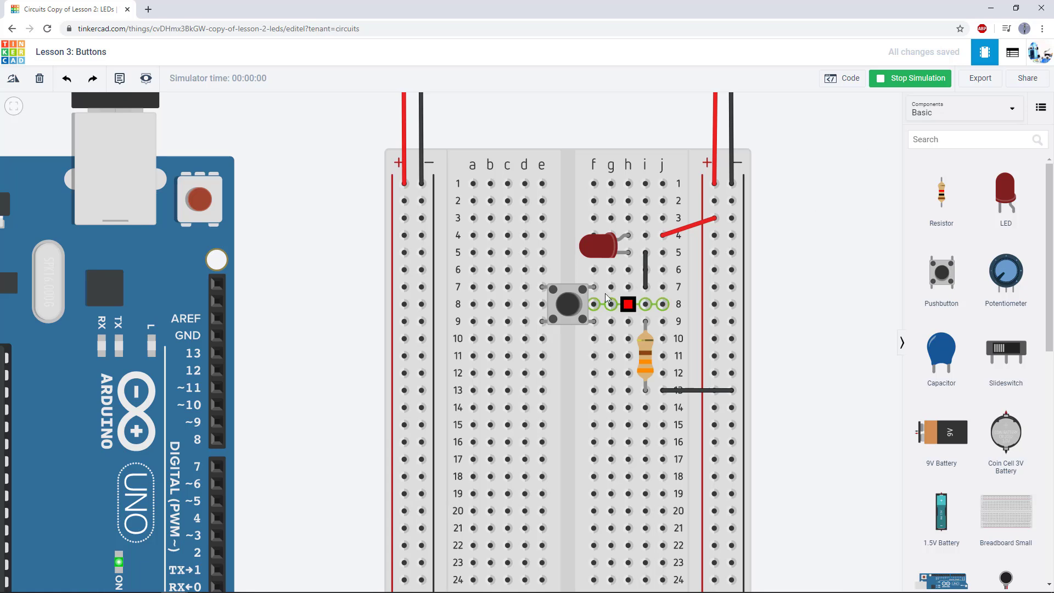
click(565, 305)
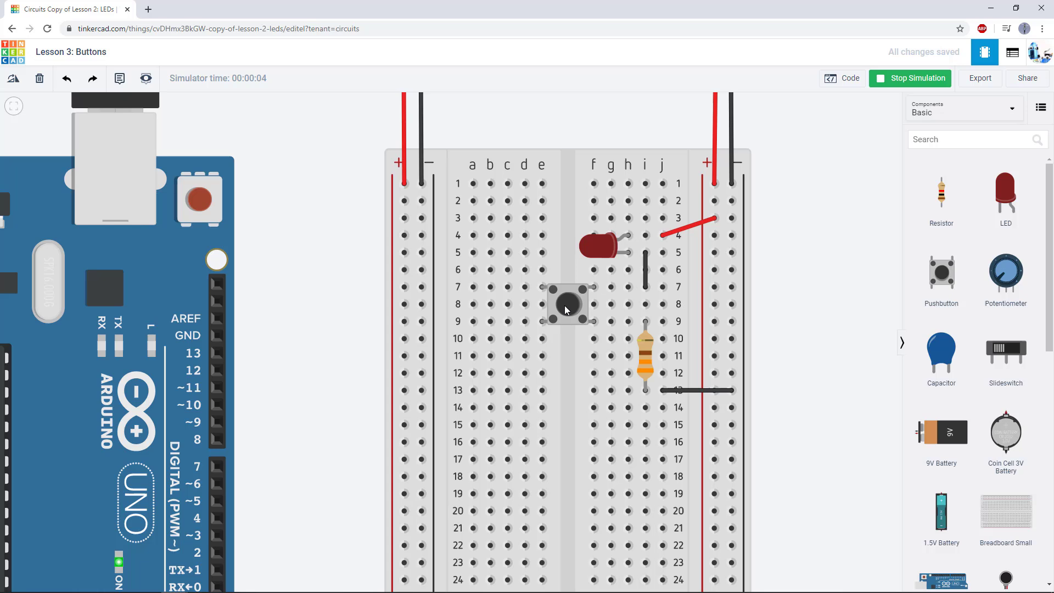
click(565, 305)
click(903, 78)
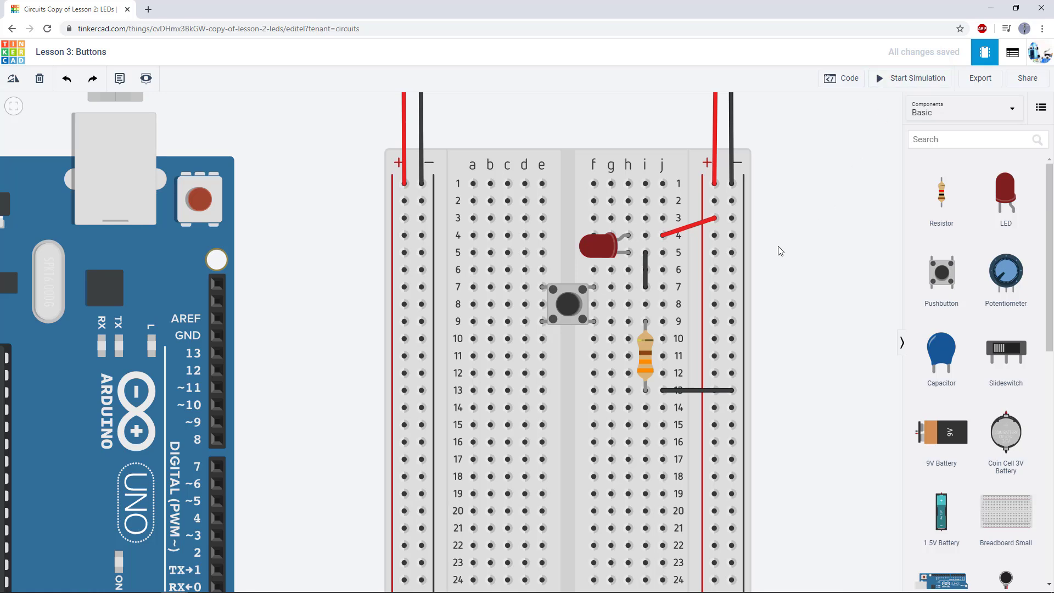
Move the resistor to d9–d13 and replace its ground wire with a black a13–left negative rail wire.
drag(649, 363, 528, 362)
click(693, 390)
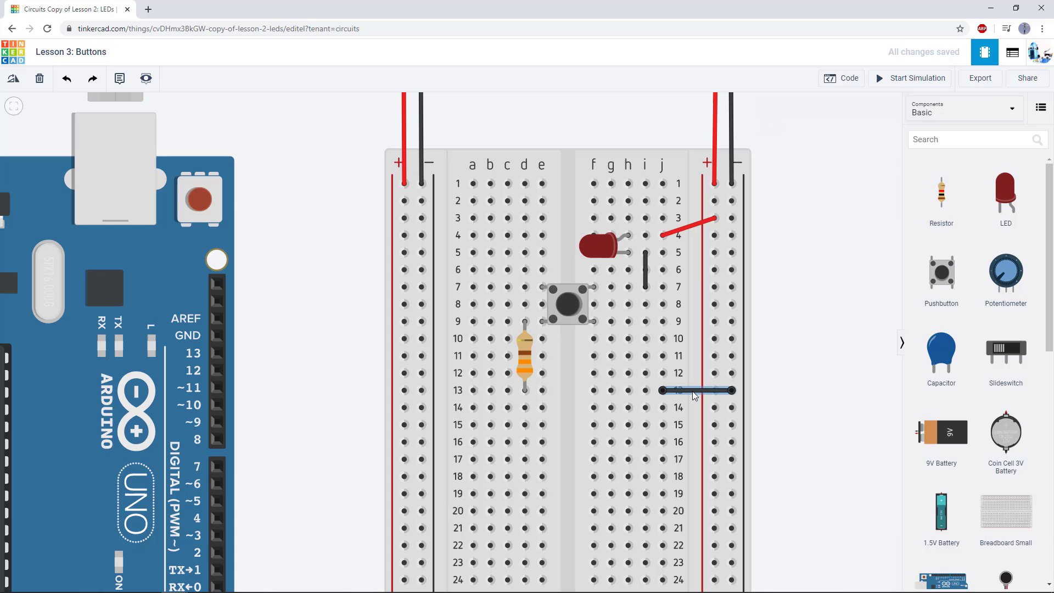
key(Delete)
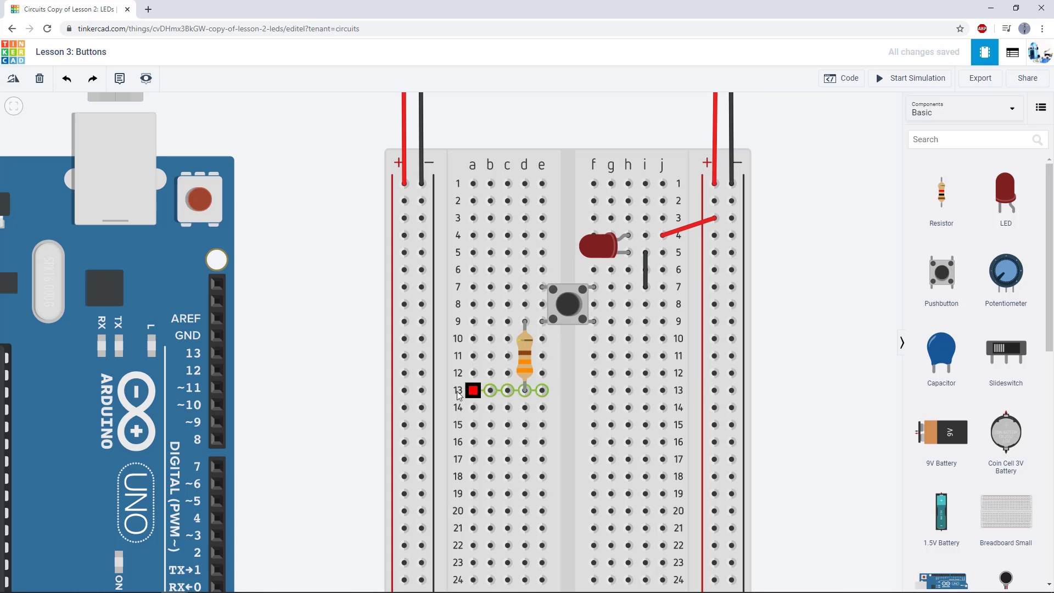
click(474, 391)
click(422, 391)
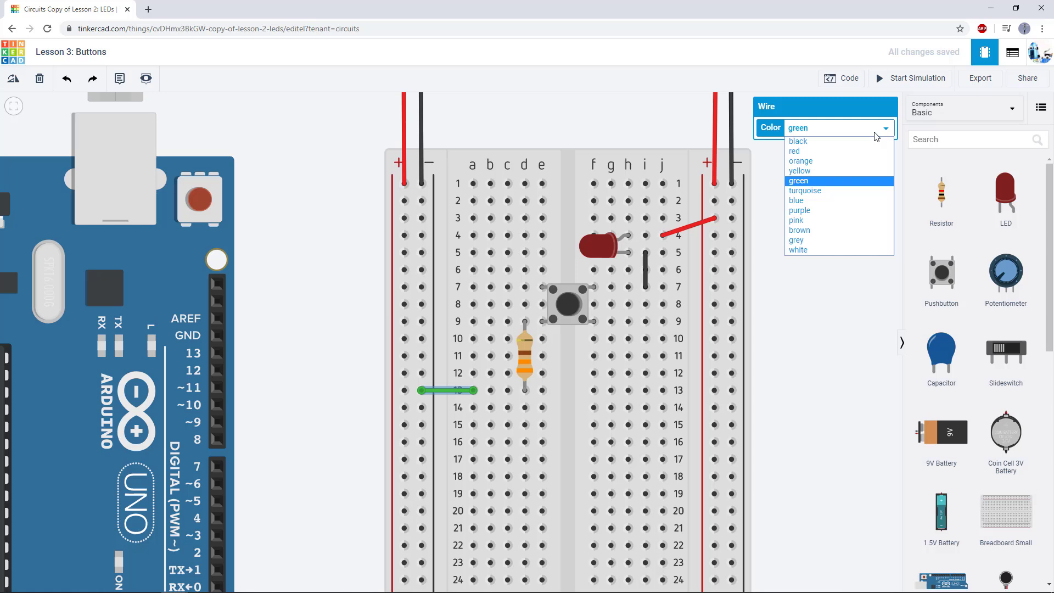
click(824, 142)
click(817, 236)
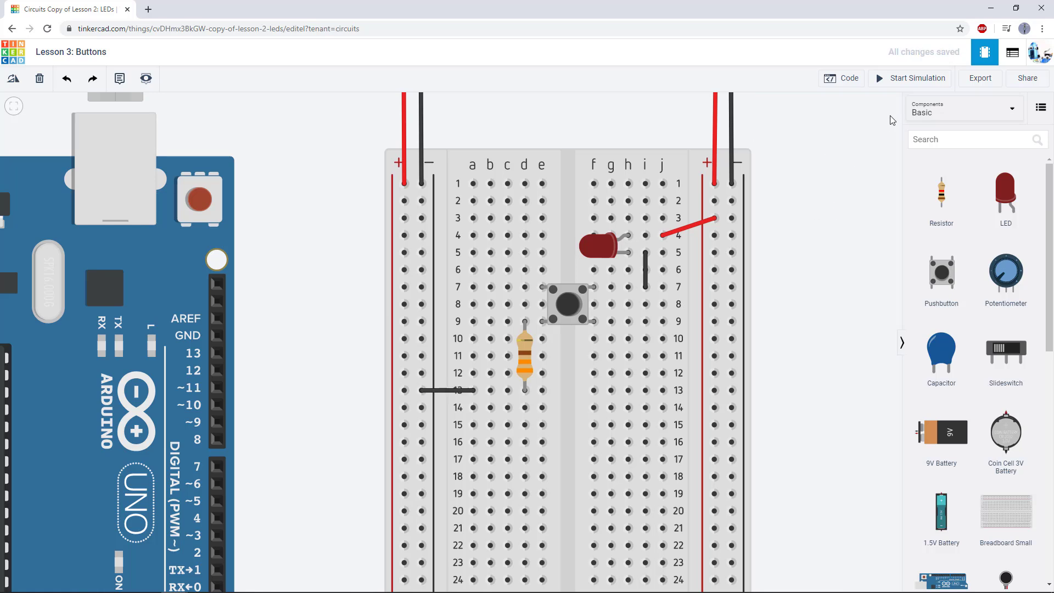
Simulate the circuit, press the pushbutton twice to test the LED, then stop.
click(905, 81)
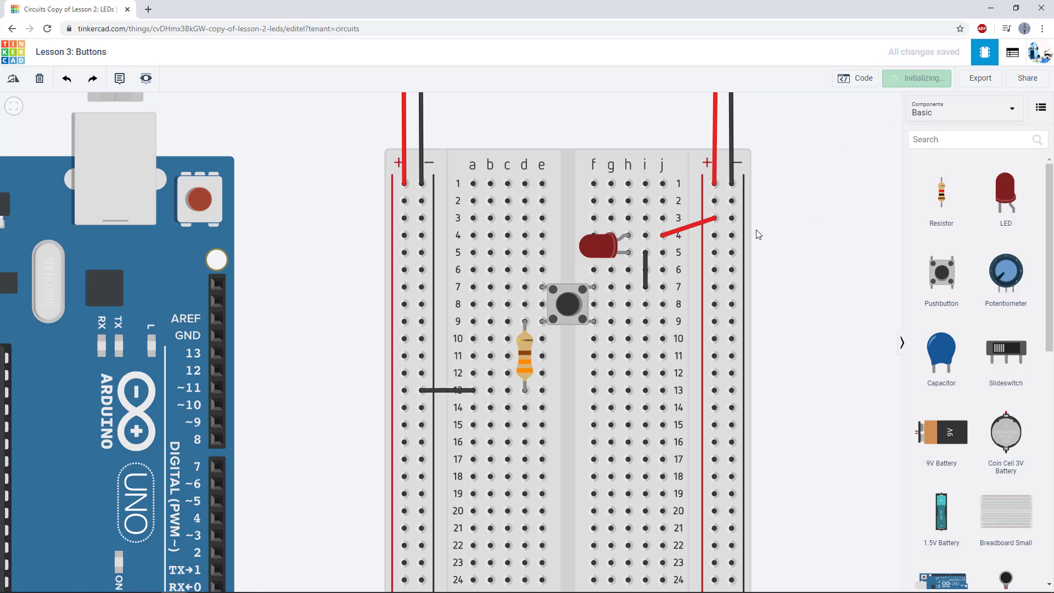
click(565, 308)
click(565, 308)
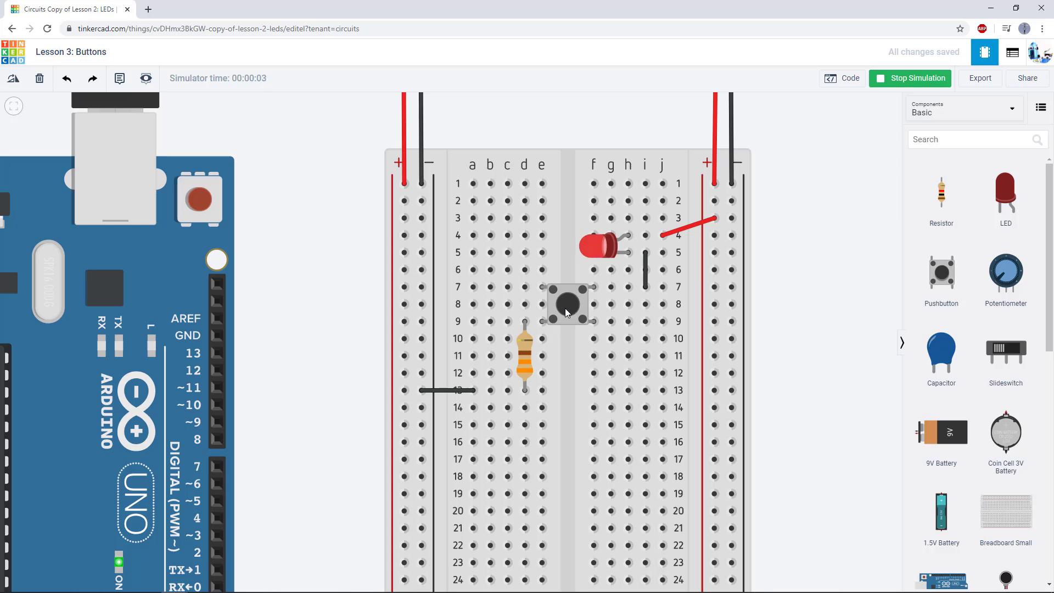
click(910, 78)
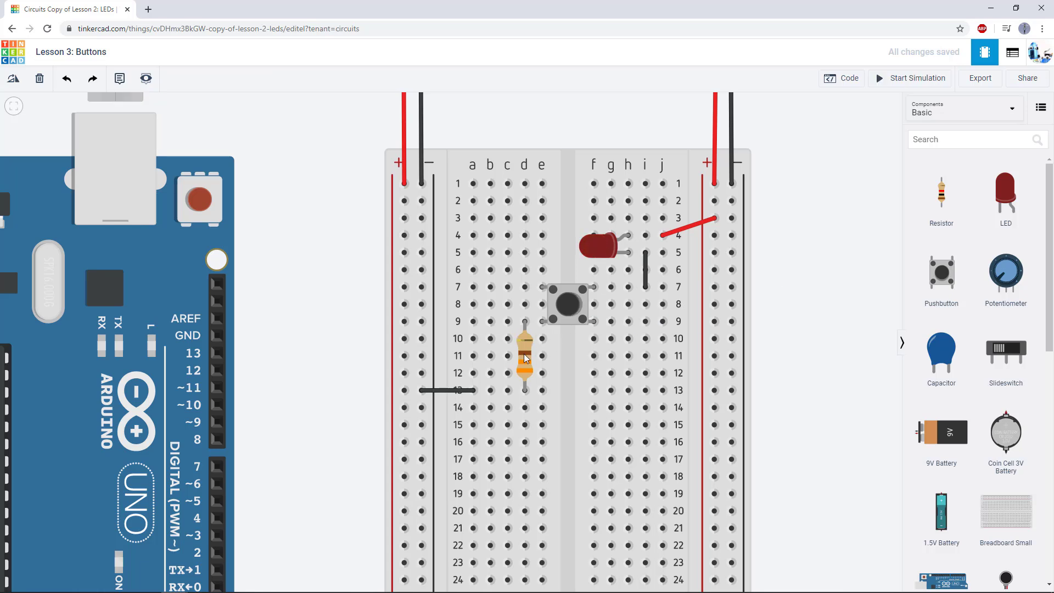
Move the resistor up to rows 3–7 and delete the row-13 ground wire.
drag(524, 354, 521, 248)
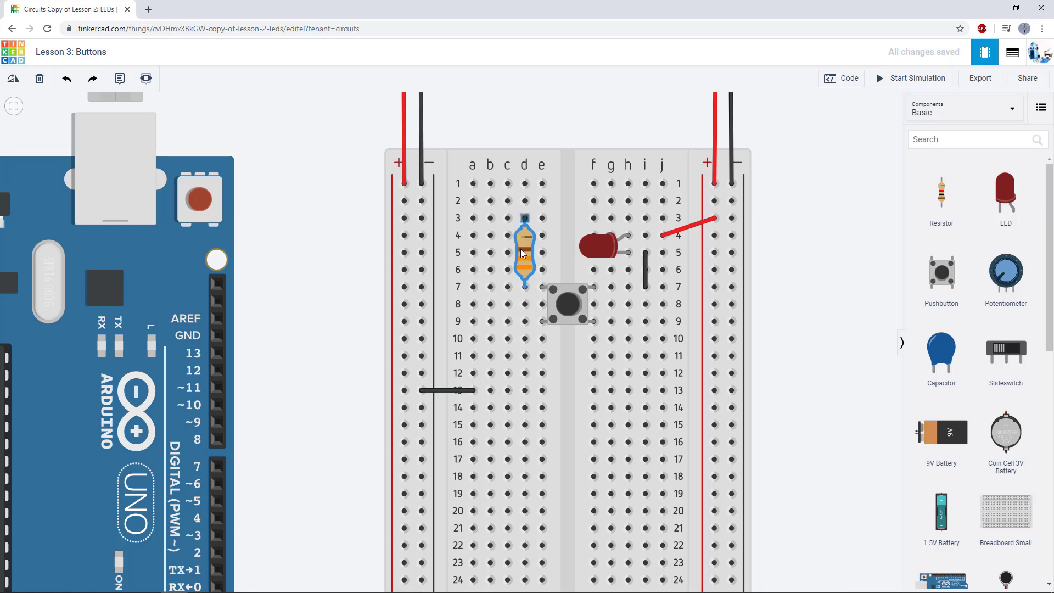
click(444, 390)
key(Delete)
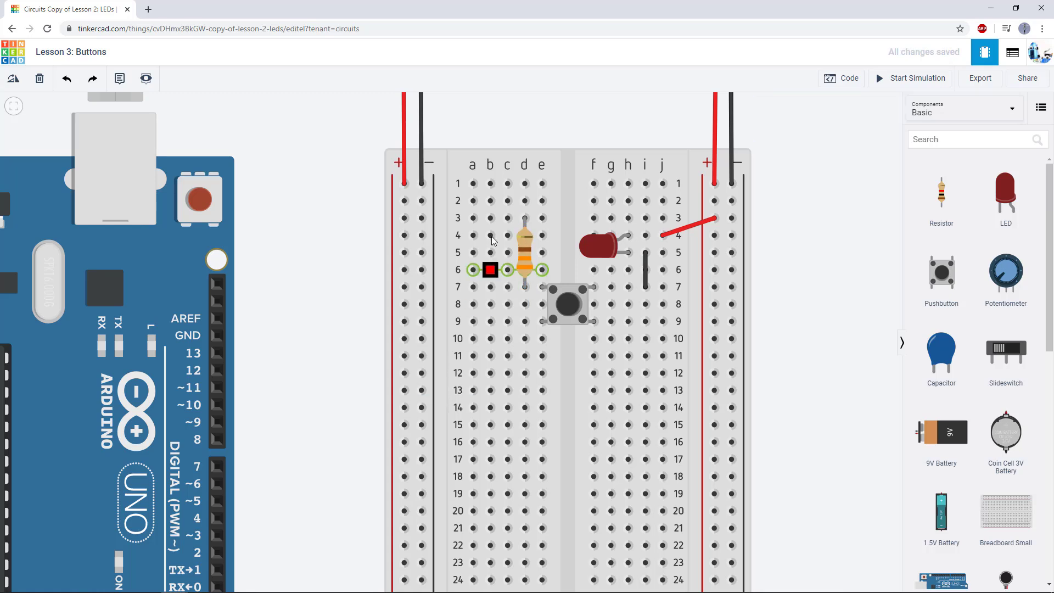
Wire a3 to the left negative rail in black and start the simulation.
click(473, 218)
click(421, 218)
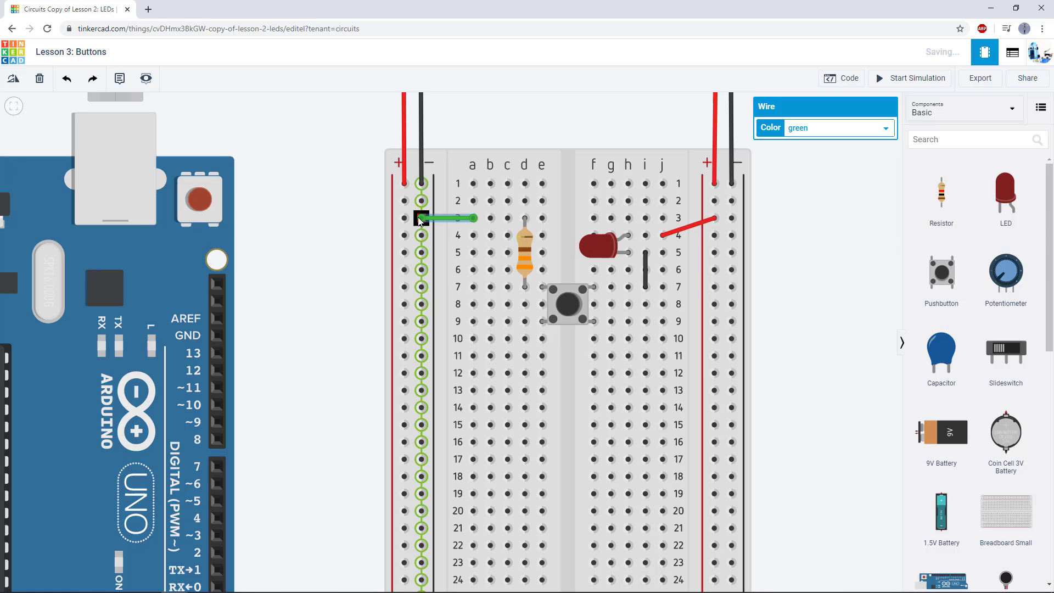
click(829, 139)
click(819, 151)
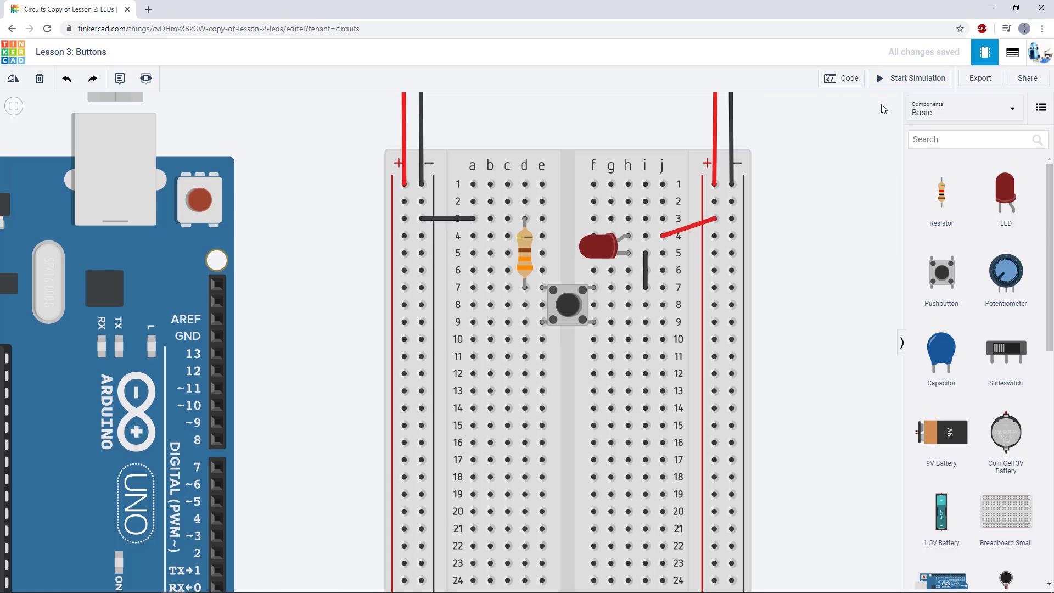
click(892, 78)
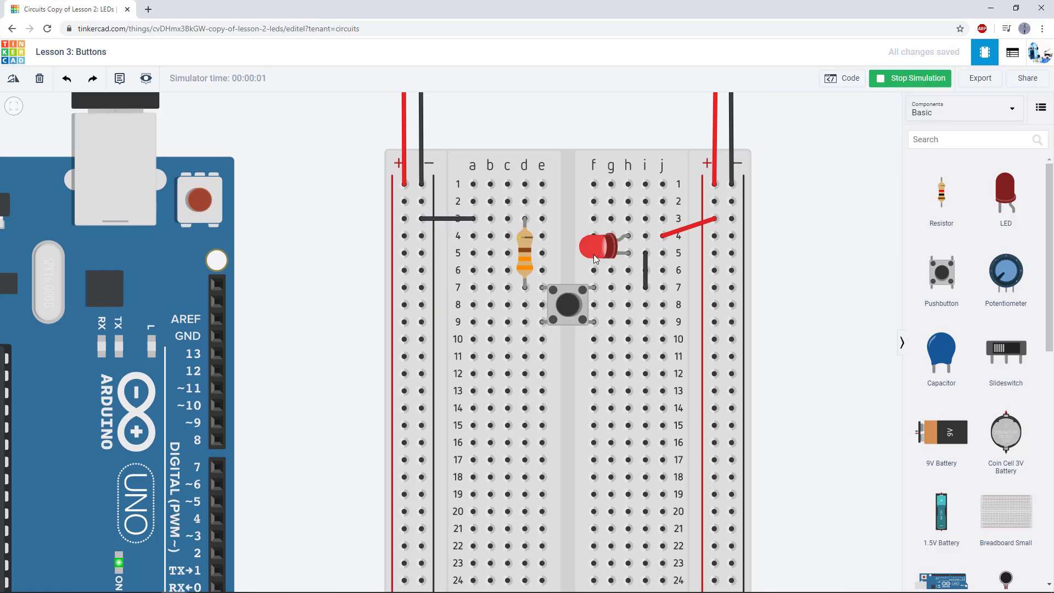